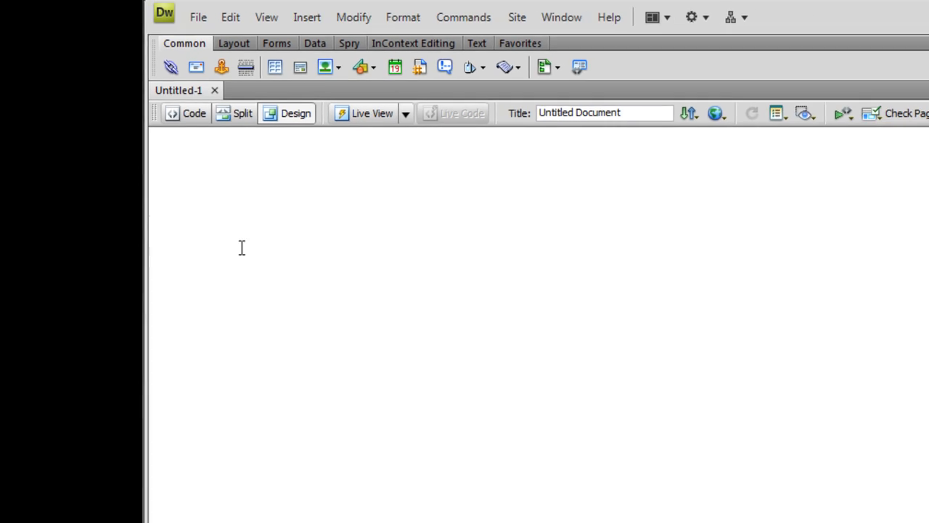
Save the blank untitled page as index.html in the DW site folder.
click(44, 12)
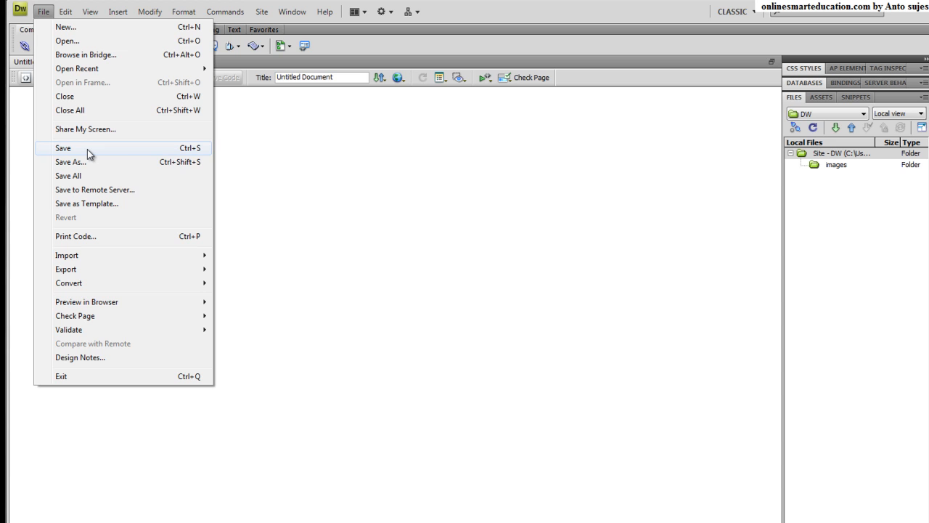
click(87, 149)
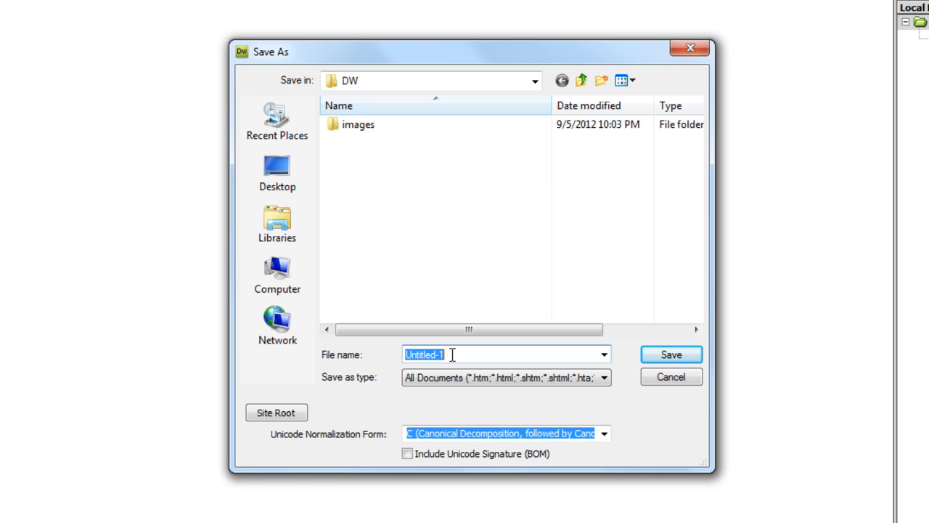
text(index.html)
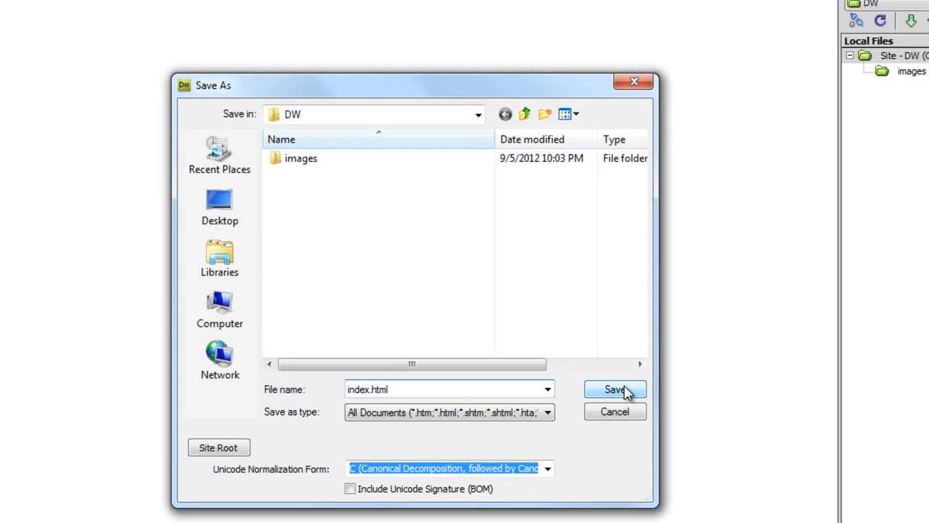
click(616, 390)
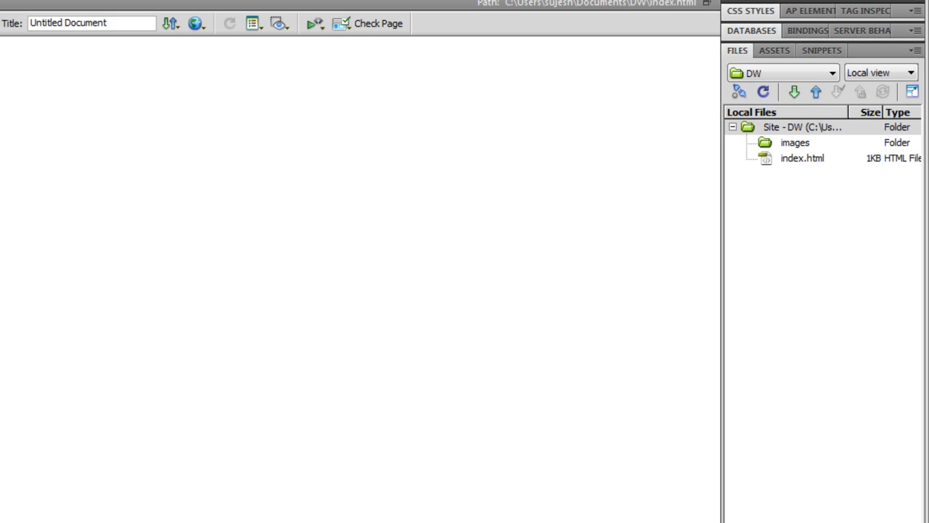
Create a new blank HTML page with the 2 column hybrid, left sidebar, header and footer layout.
click(49, 16)
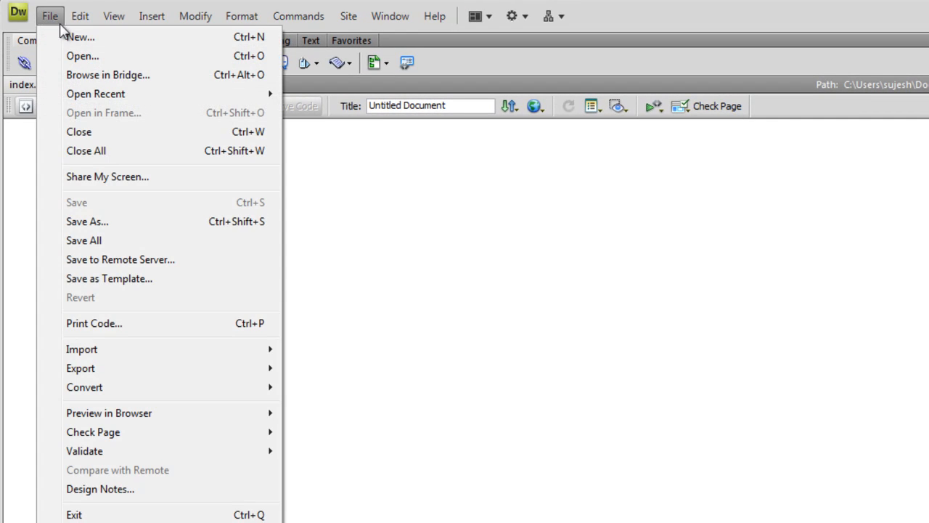
click(76, 36)
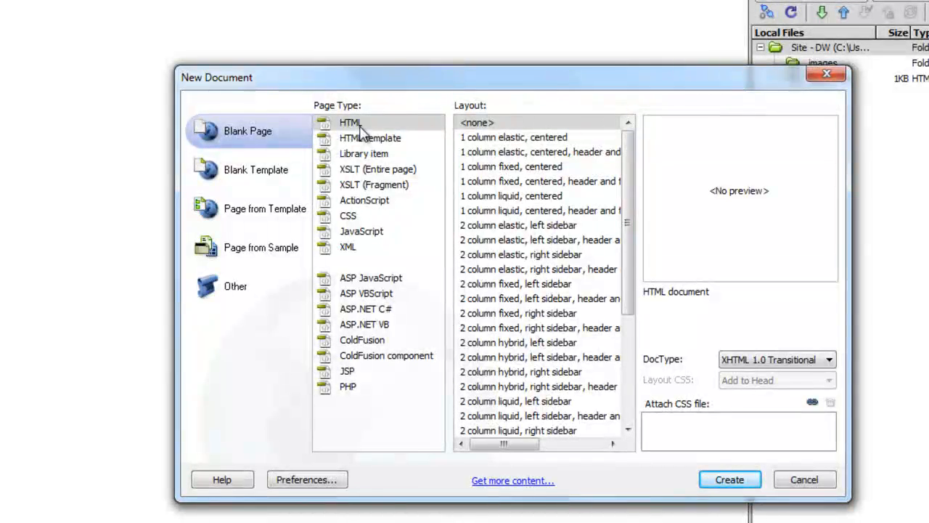
click(521, 142)
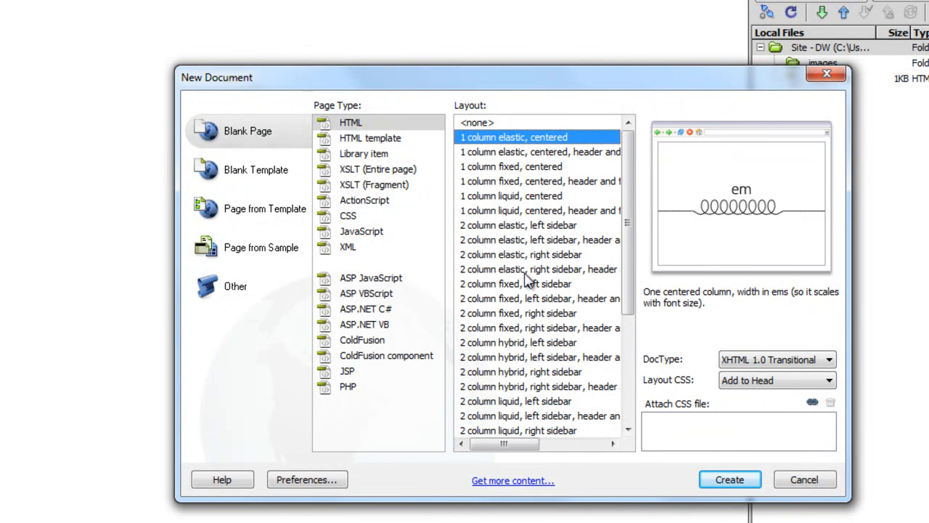
click(528, 359)
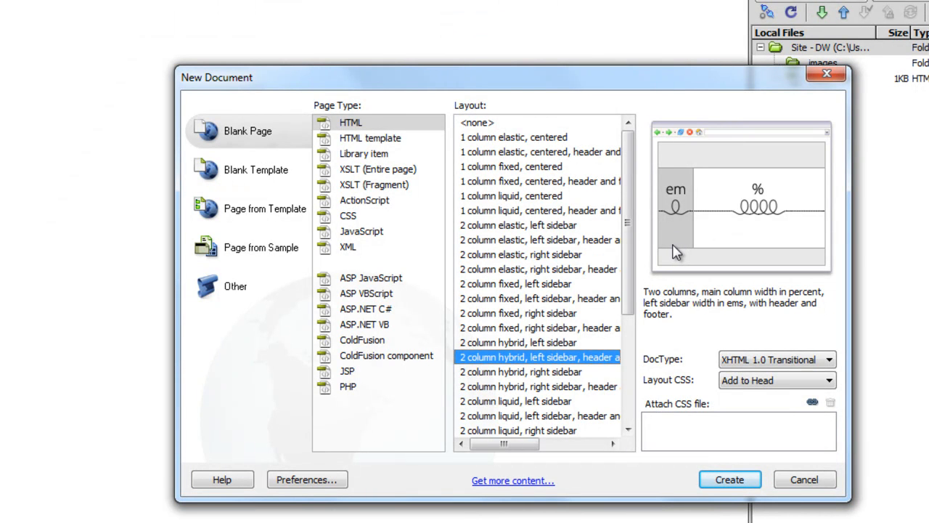
click(729, 480)
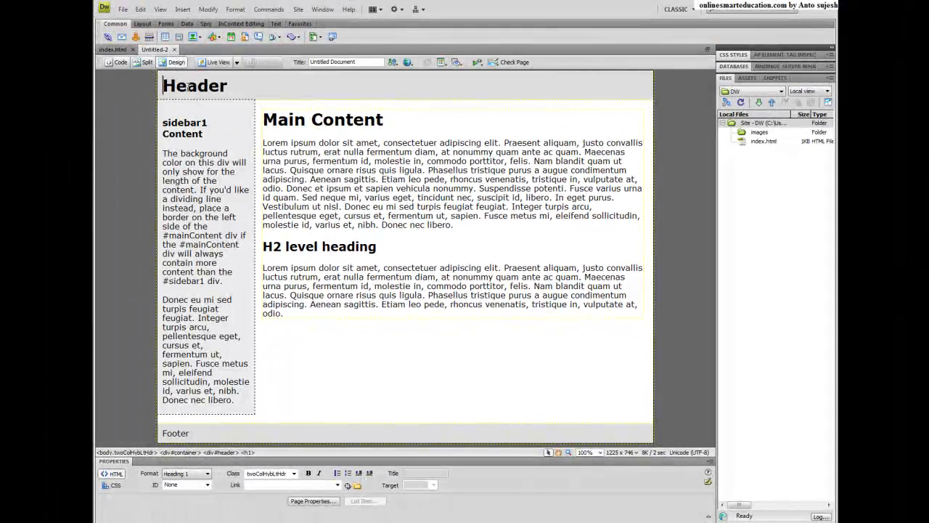
Examine the header, main content and sidebar sections of the new layout page.
drag(165, 85, 417, 87)
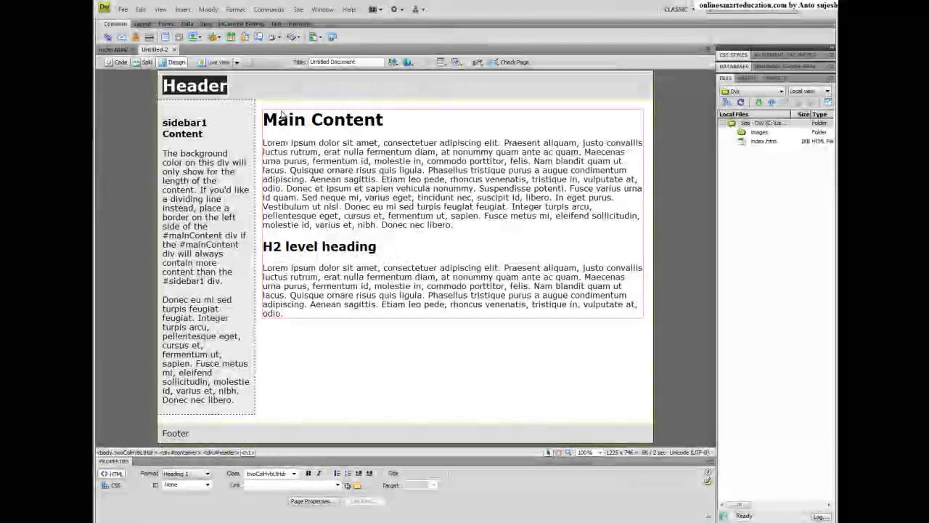
drag(263, 119, 395, 125)
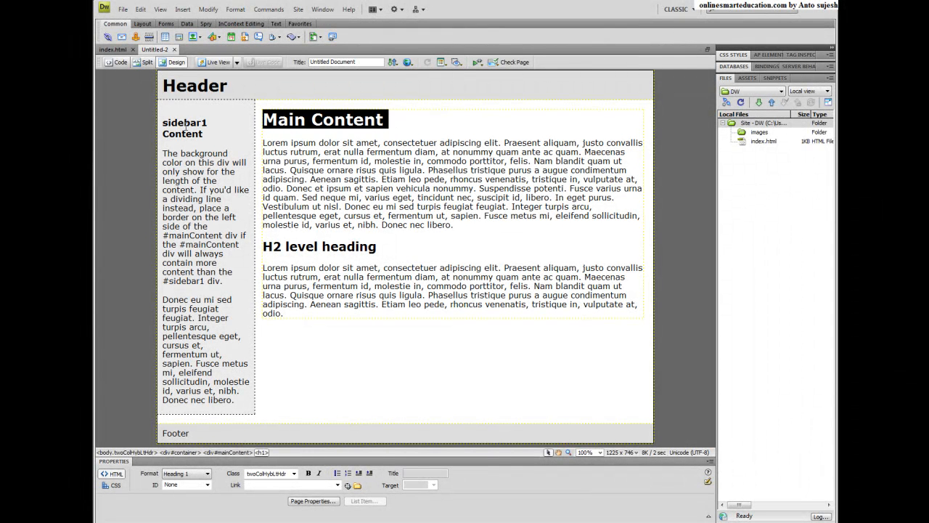
drag(163, 124, 246, 408)
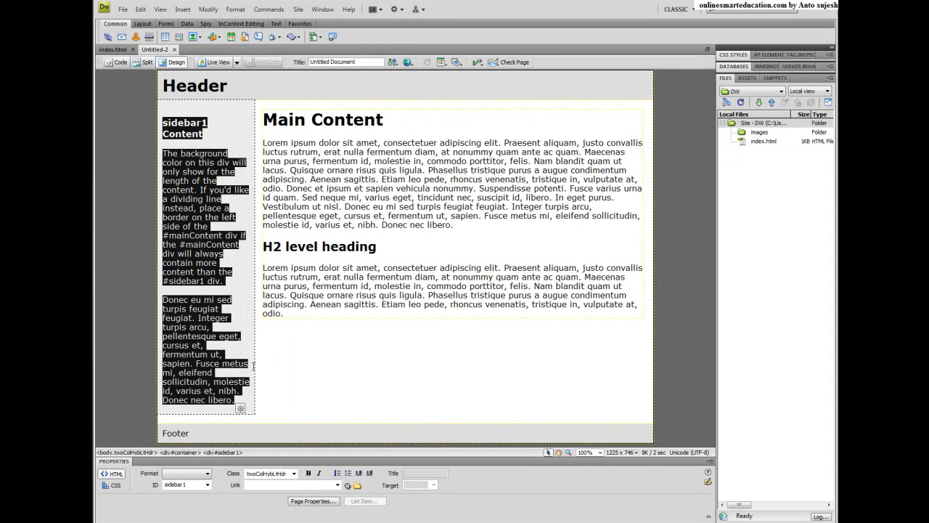
click(317, 319)
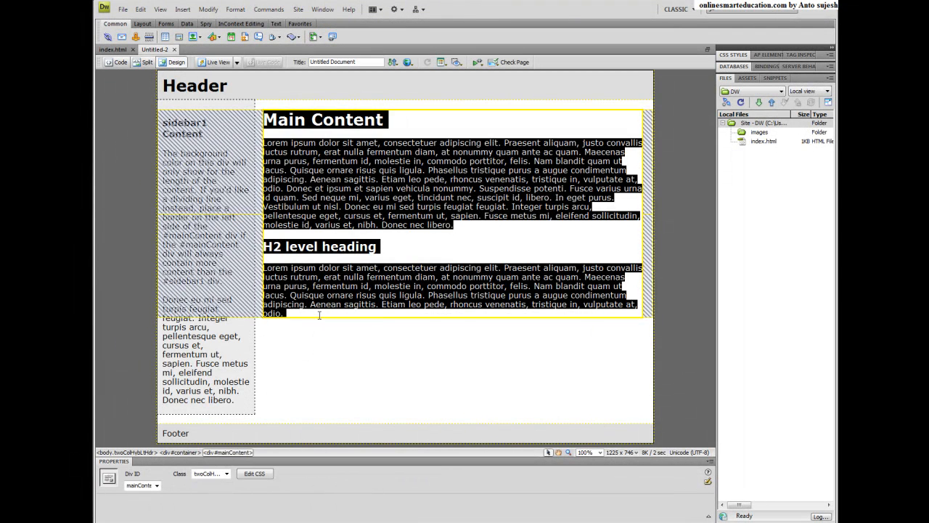
click(323, 311)
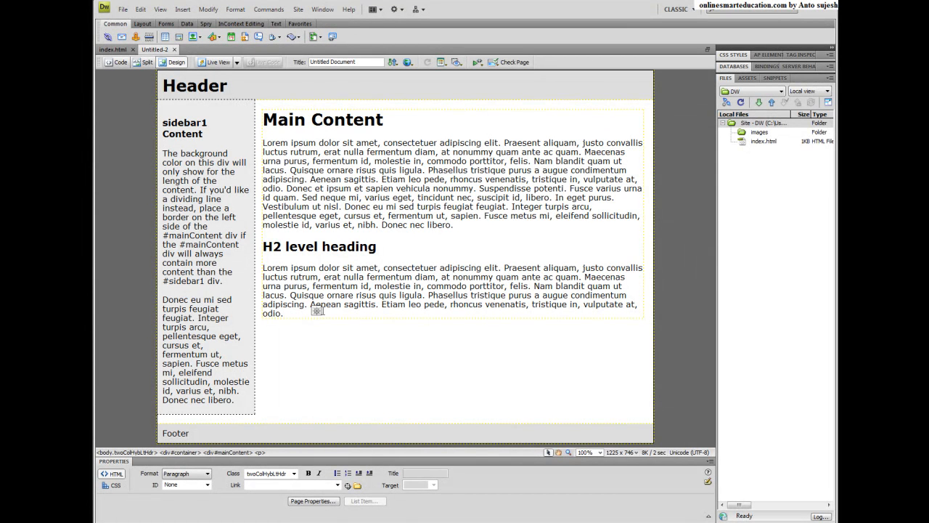
Save the two-column layout page as pagetwo.html in the DW site folder.
click(122, 10)
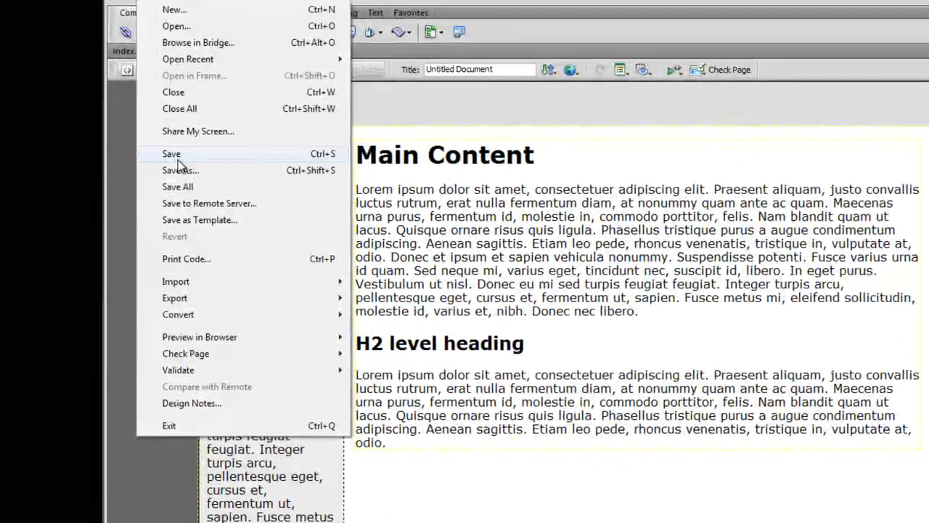
click(207, 176)
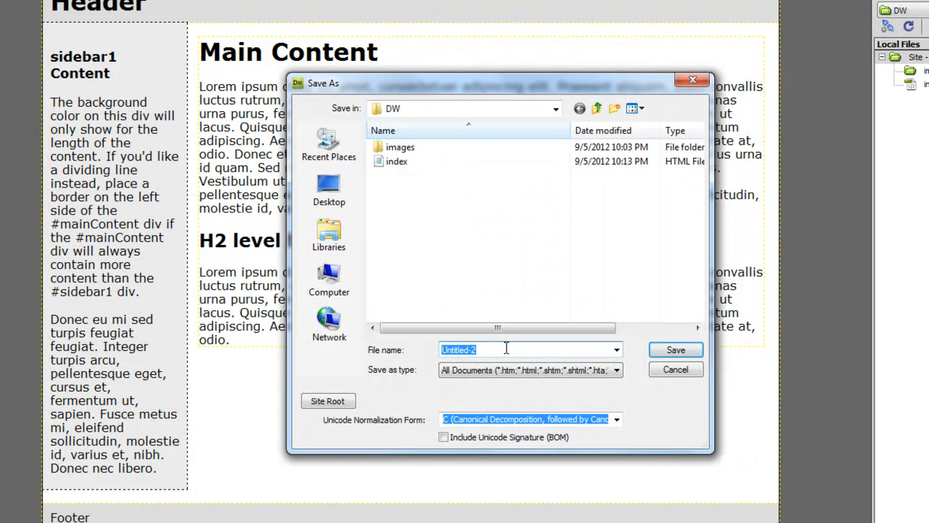
text(pagetwo.html)
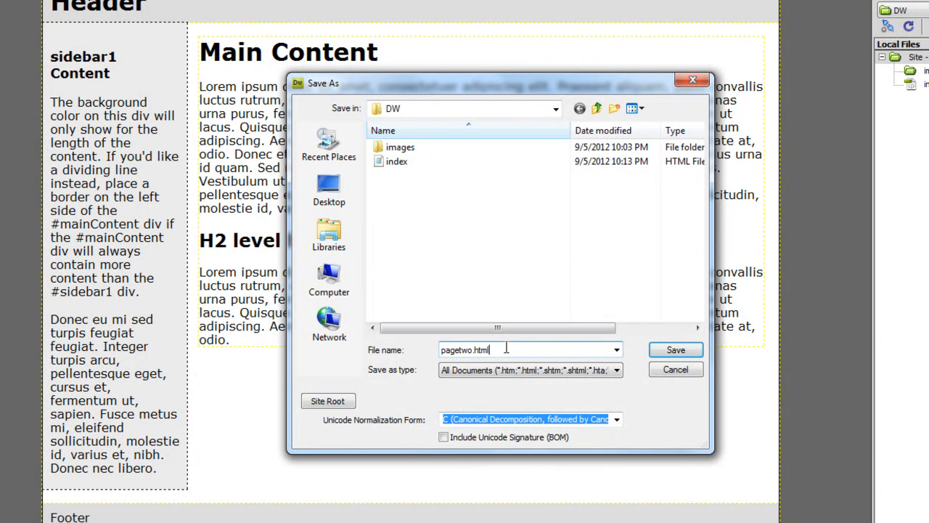
click(671, 351)
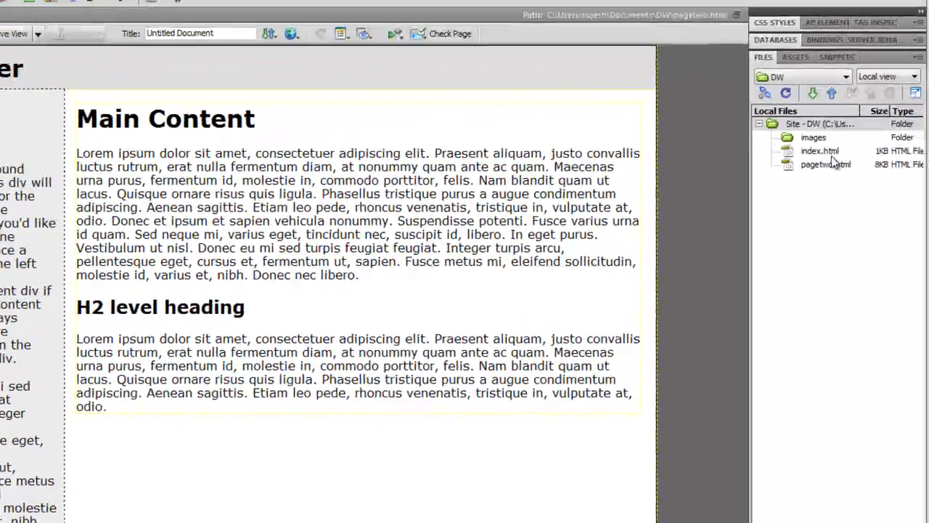
Check both saved pages in the site's file list and in the DW folder in Windows Explorer.
click(820, 151)
click(838, 166)
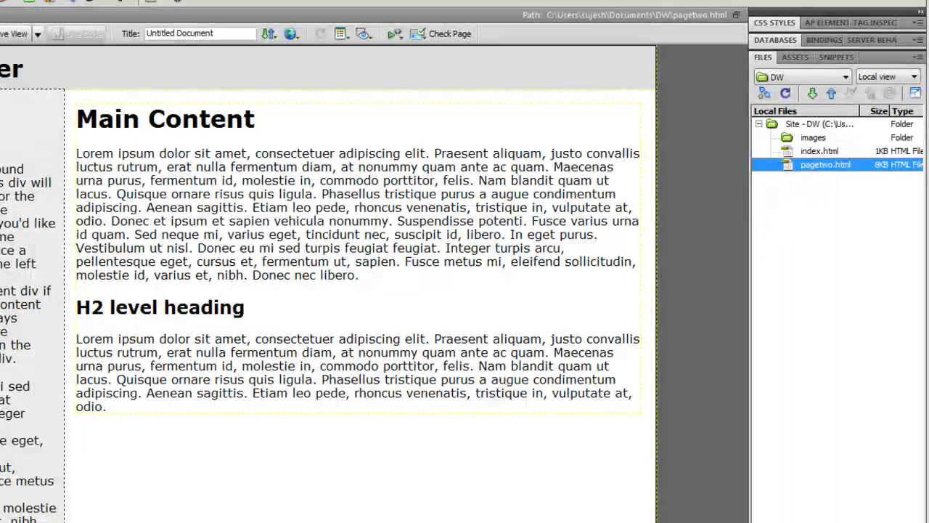
click(164, 521)
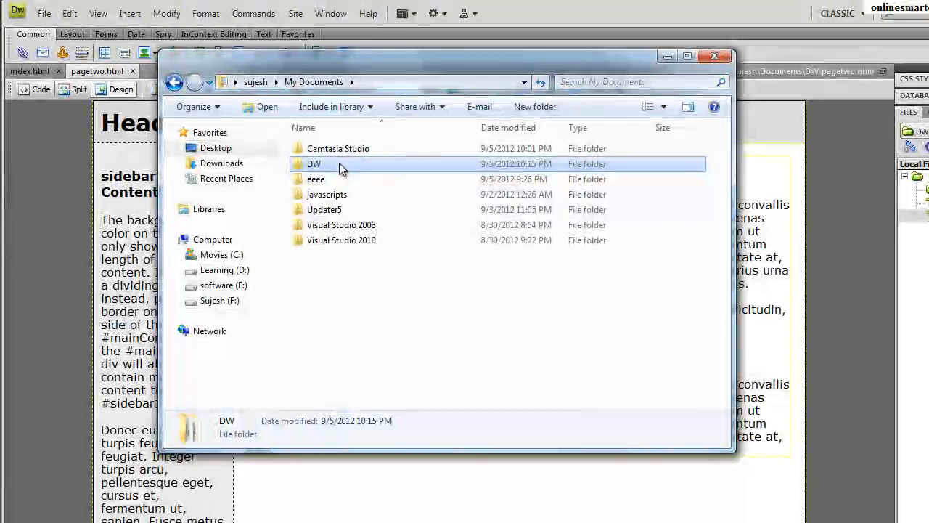
double_click(326, 160)
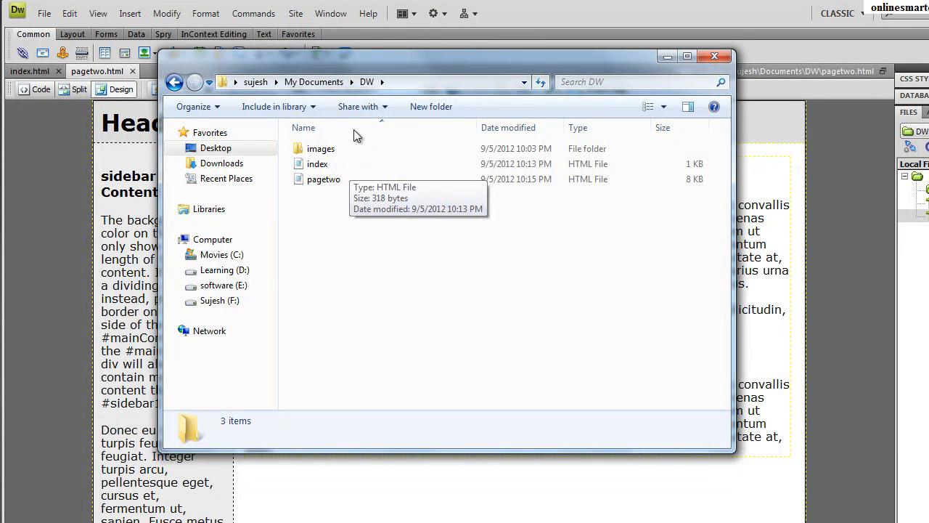
drag(371, 59, 748, 69)
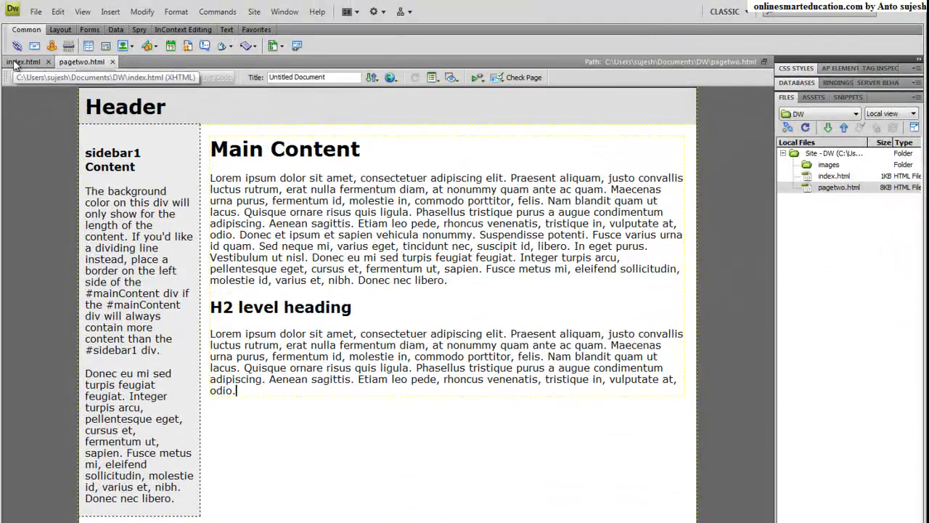
click(13, 64)
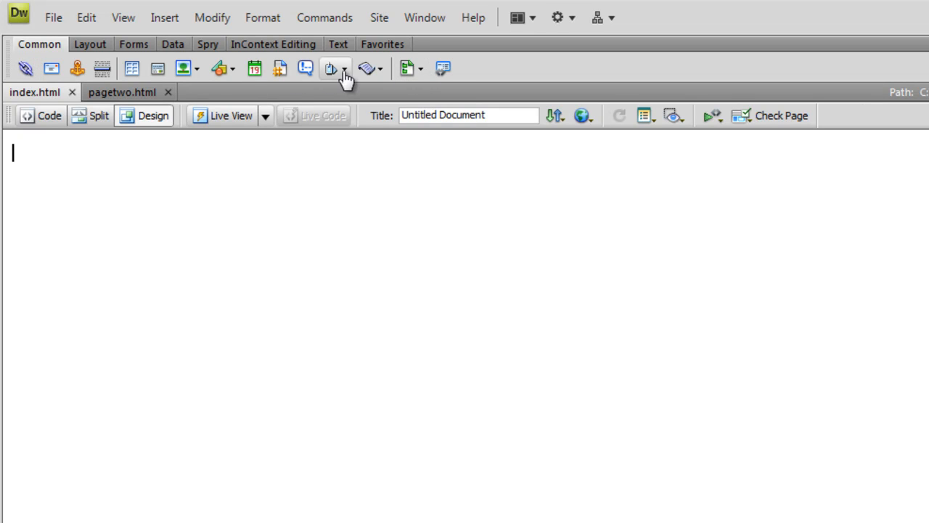
click(25, 69)
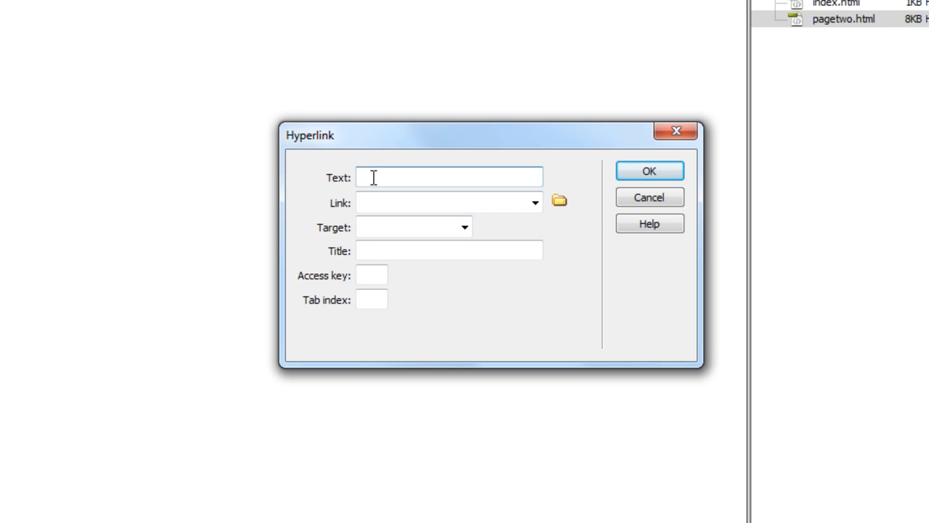
text(Tamil Tutorials)
click(366, 202)
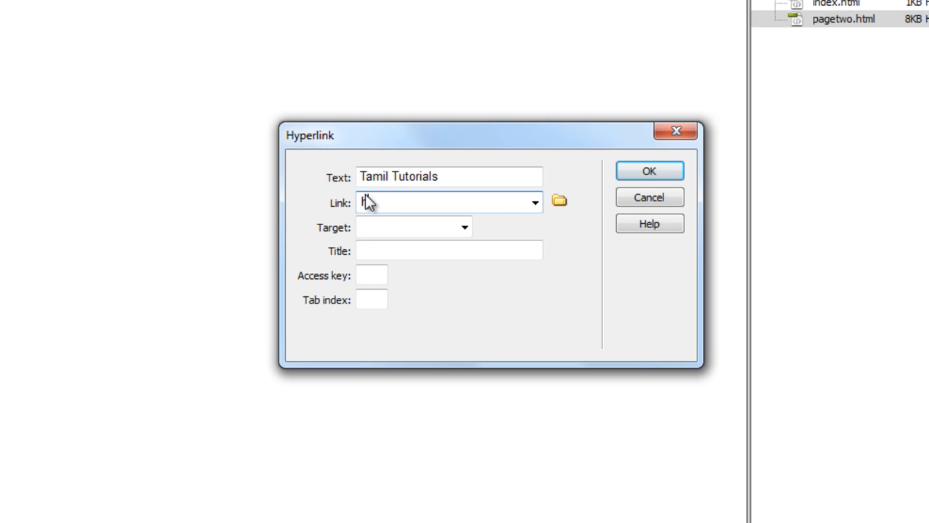
text(http://onlinesmarted)
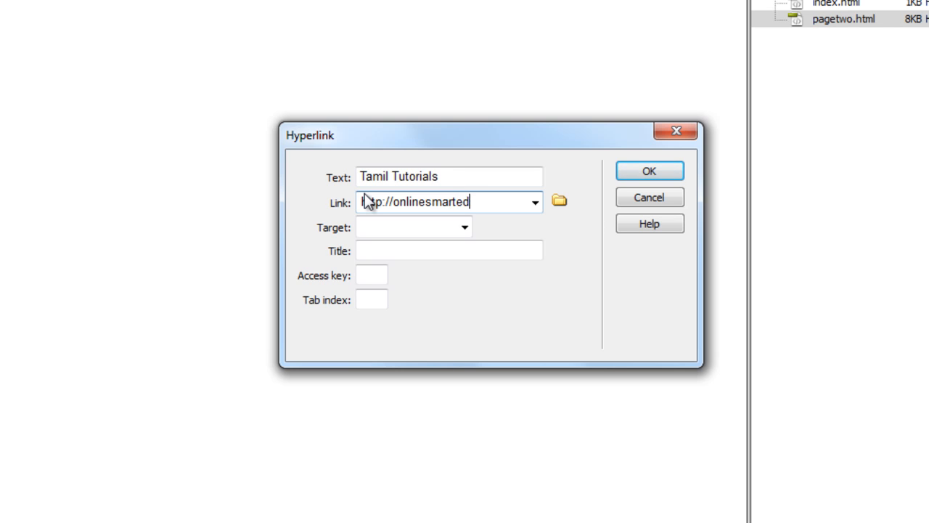
text(ucation.com)
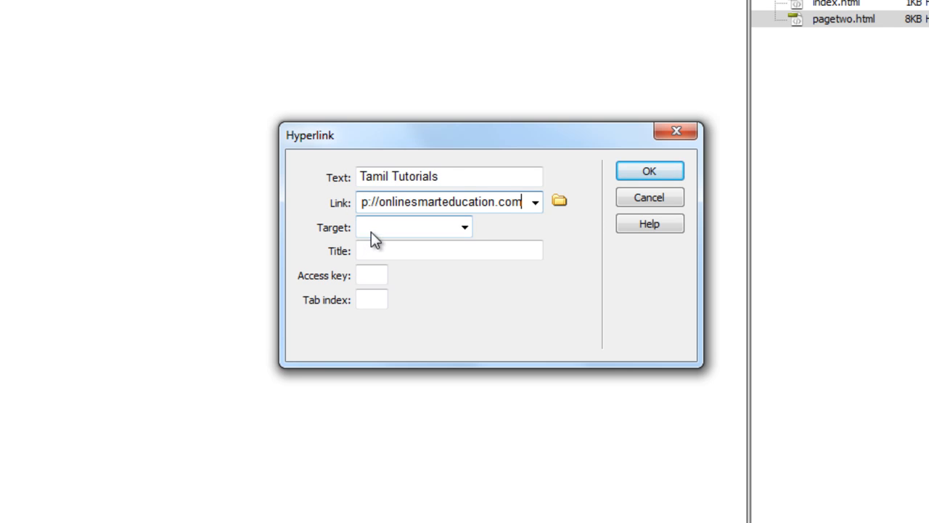
Set the hyperlink's target to _blank.
click(464, 228)
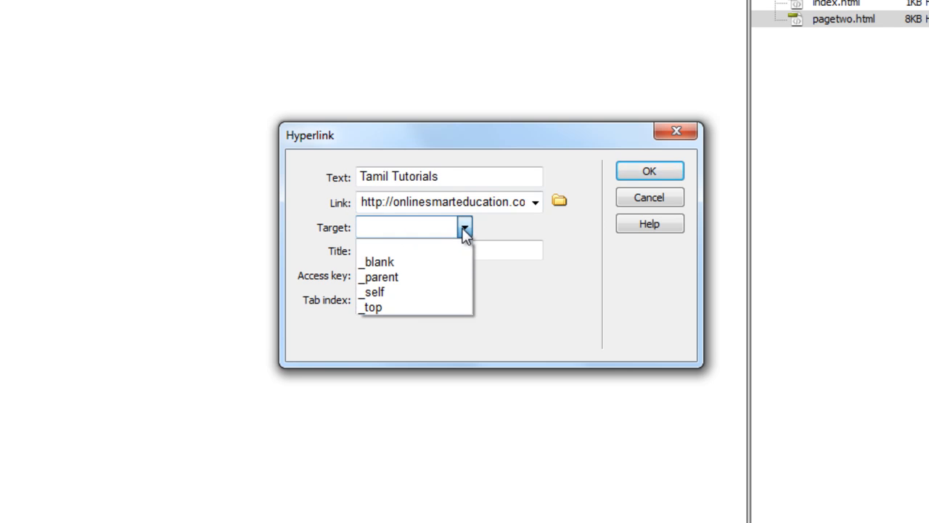
click(428, 259)
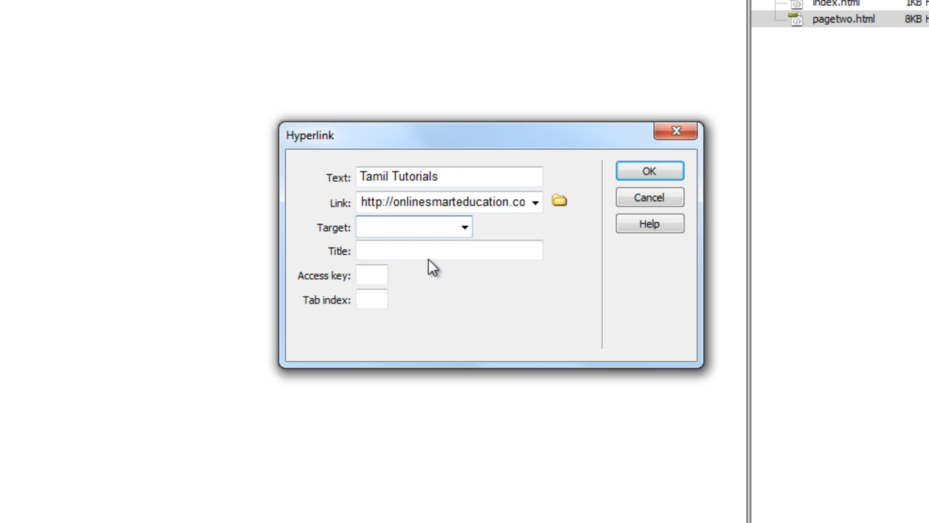
click(466, 231)
click(425, 264)
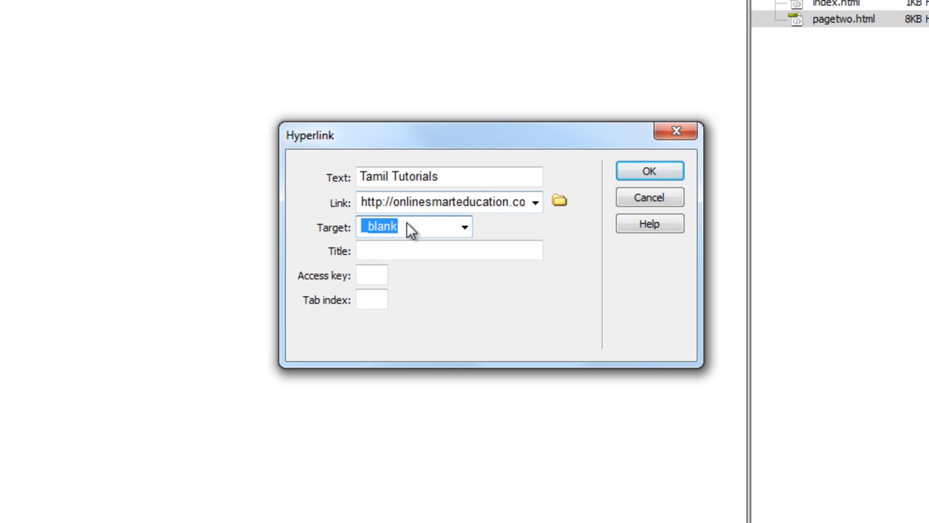
Give the hyperlink the title "Click Here to learn".
click(373, 251)
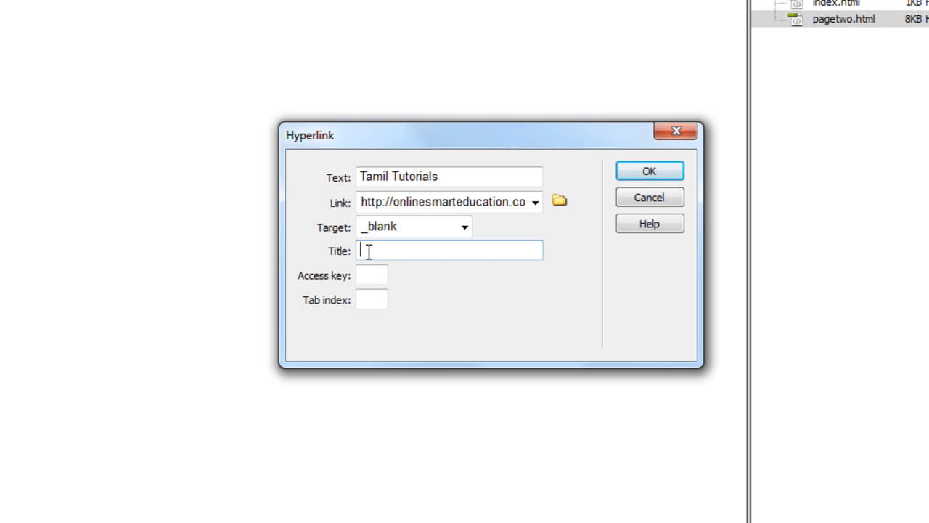
text(Click Here )
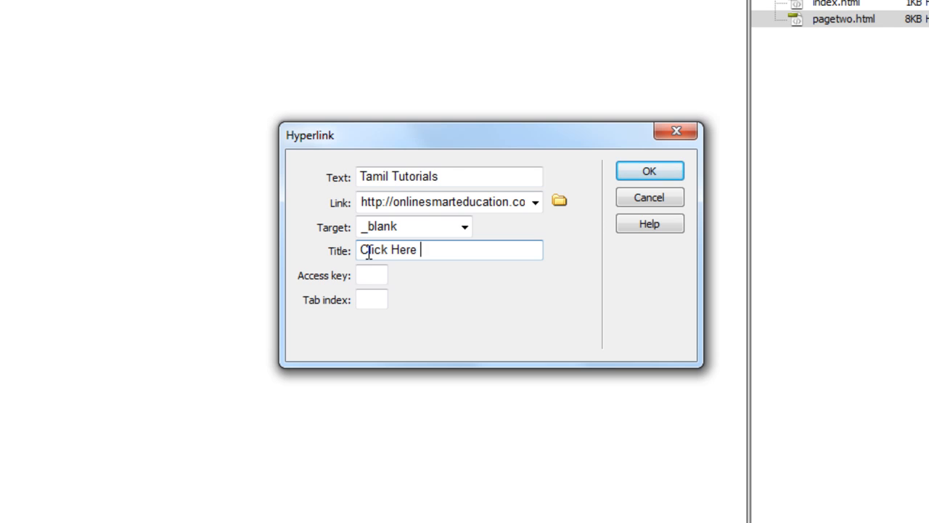
text(to visit Onlui)
key(BackSpace)
key(BackSpace)
key(BackSpace)
key(BackSpace)
key(BackSpace)
key(BackSpace)
key(BackSpace)
key(BackSpace)
key(BackSpace)
key(BackSpace)
key(BackSpace)
text(learn)
Set the hyperlink's access key to a and tab index to 1, and insert the link into the page.
click(370, 278)
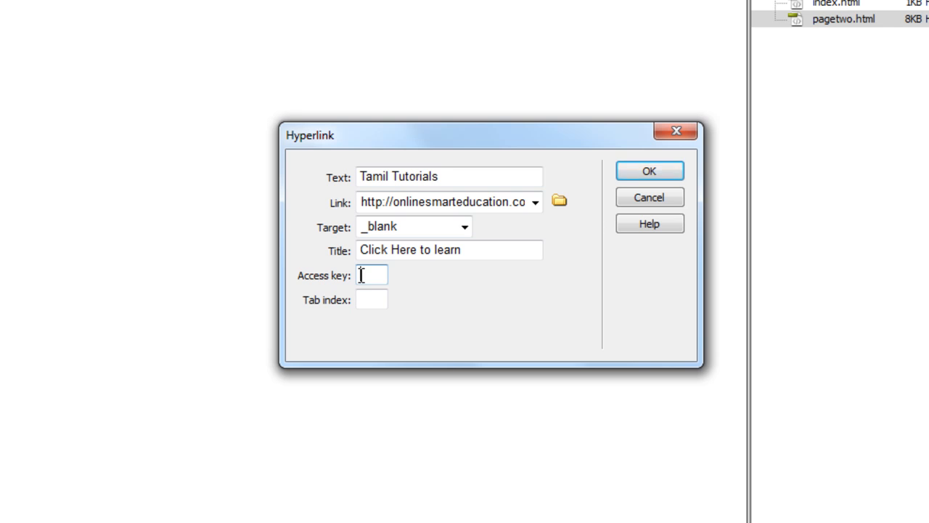
text(a)
click(366, 303)
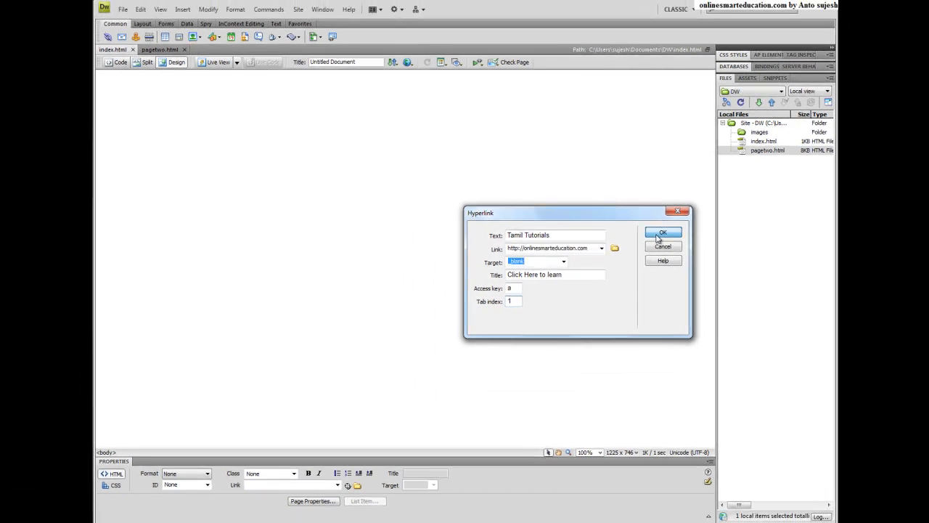
click(637, 179)
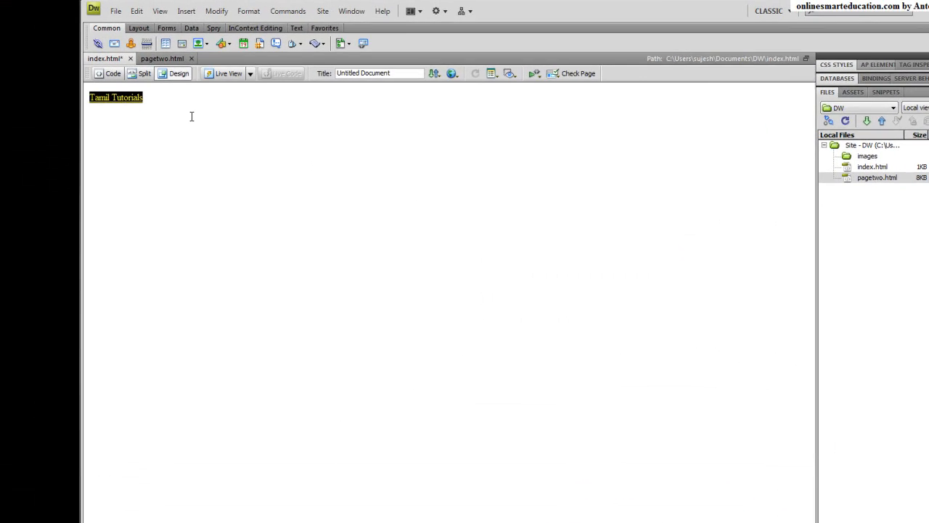
Preview index.html in Firefox, saving the changes to the page, and move the browser window aside from the Dreamweaver document.
click(149, 84)
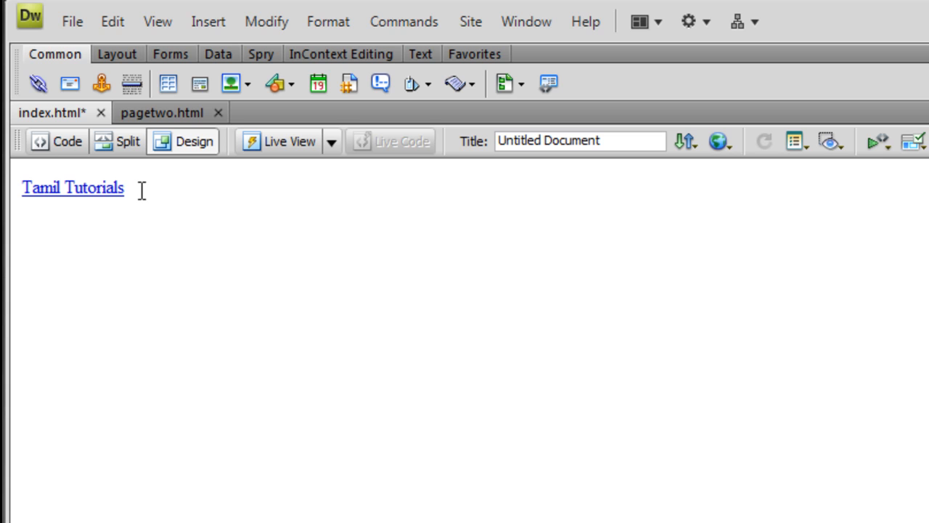
click(720, 143)
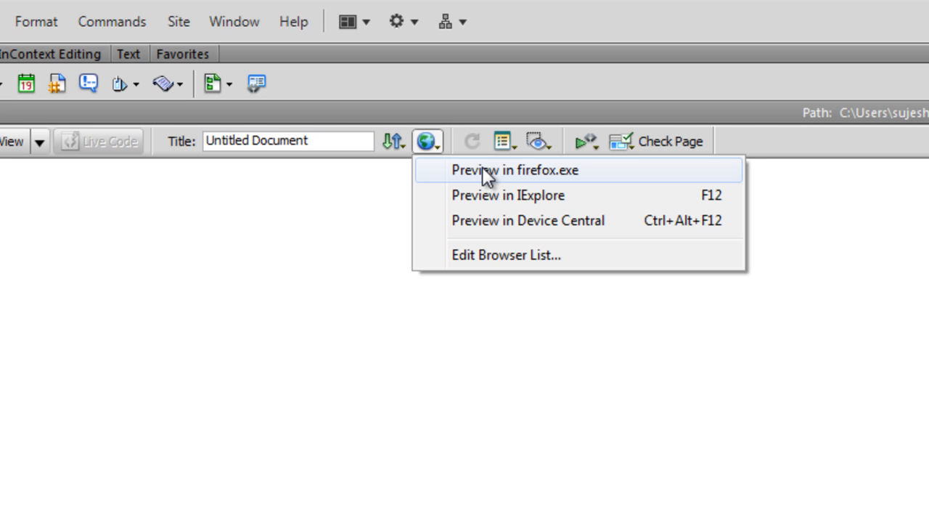
click(482, 170)
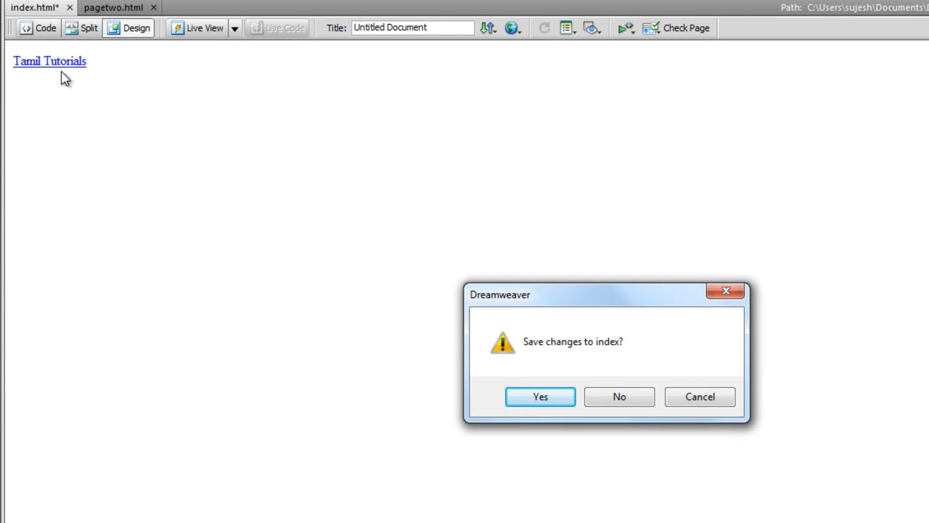
click(563, 401)
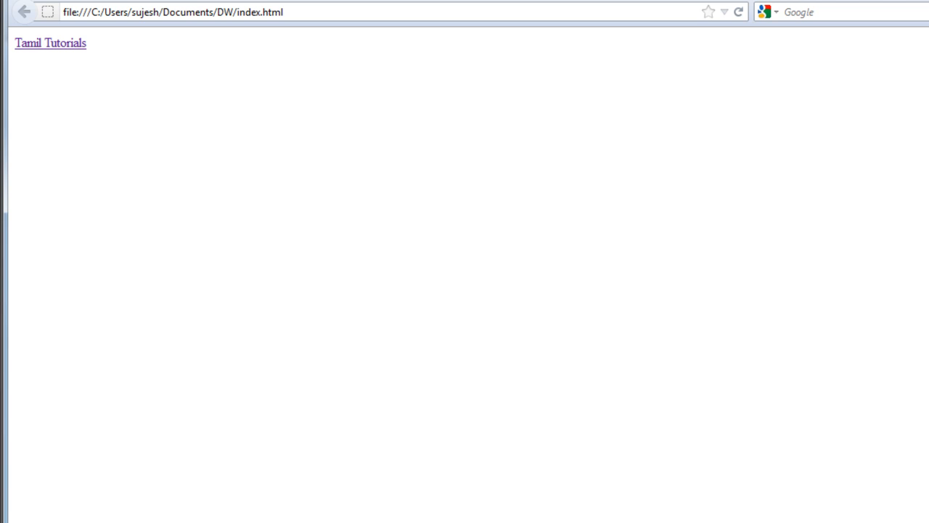
drag(290, 0, 448, 0)
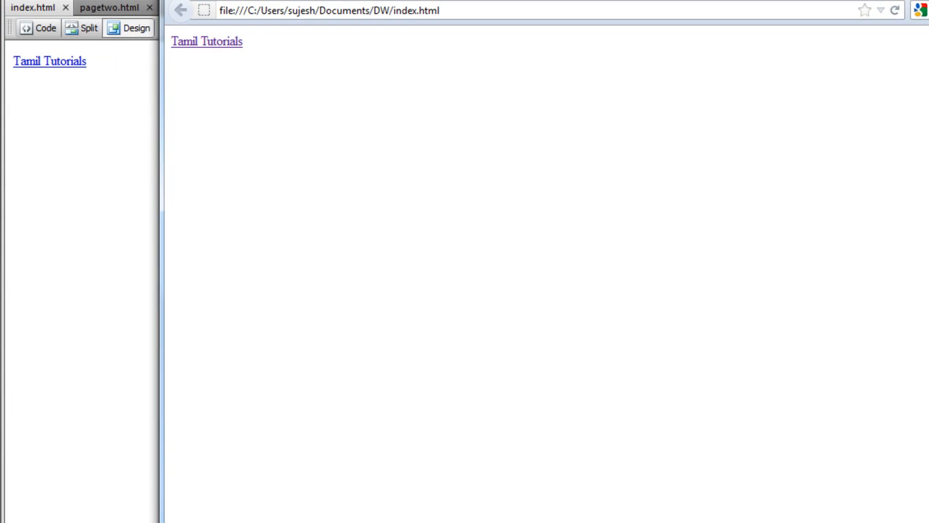
Check the Tamil Tutorials link's tooltip in the Firefox preview, follow the link, and close the tab it opens.
mouse_move(215, 53)
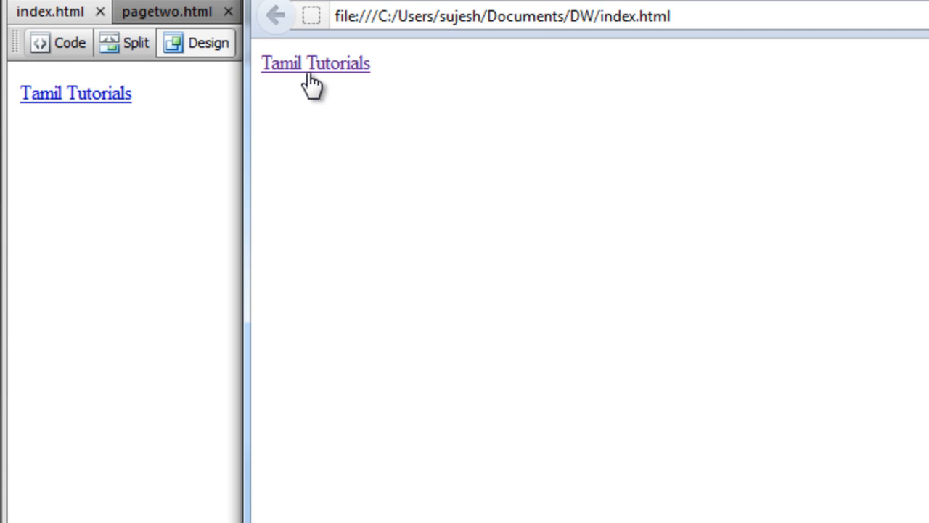
mouse_move(310, 83)
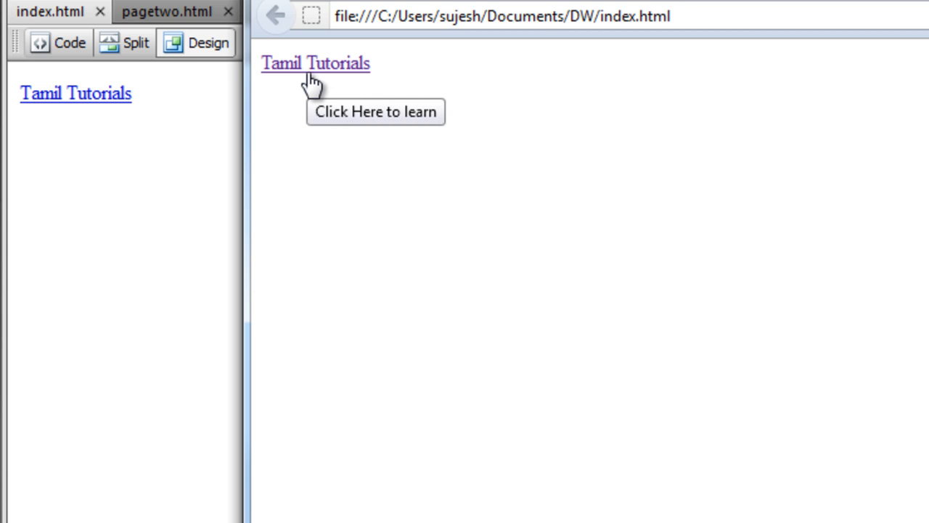
click(310, 83)
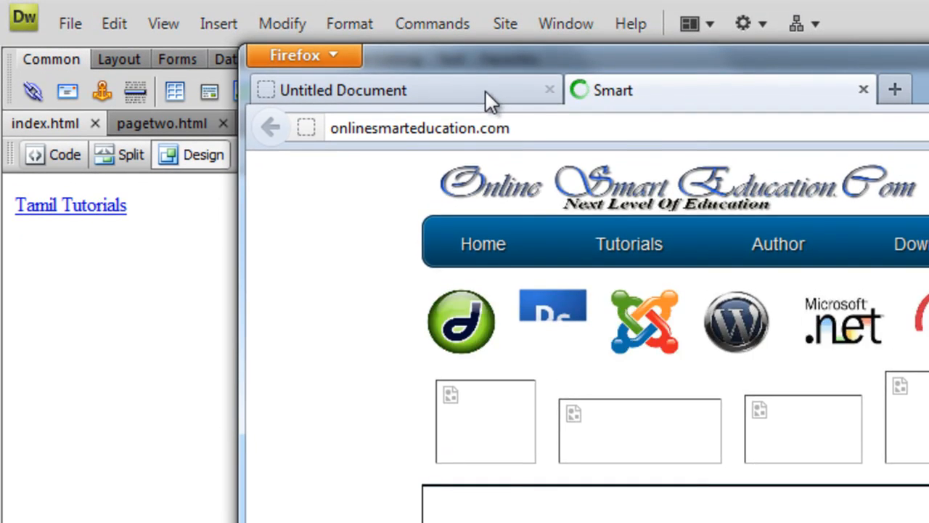
click(491, 0)
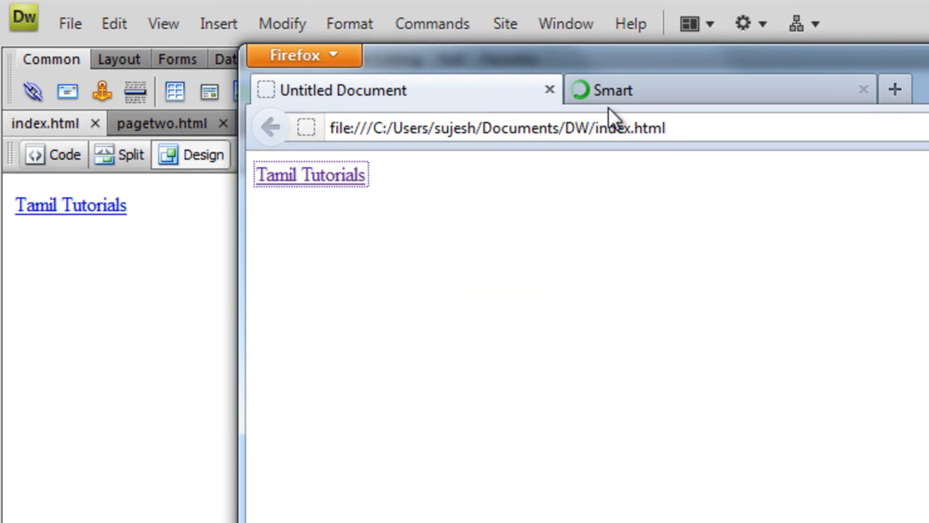
click(864, 89)
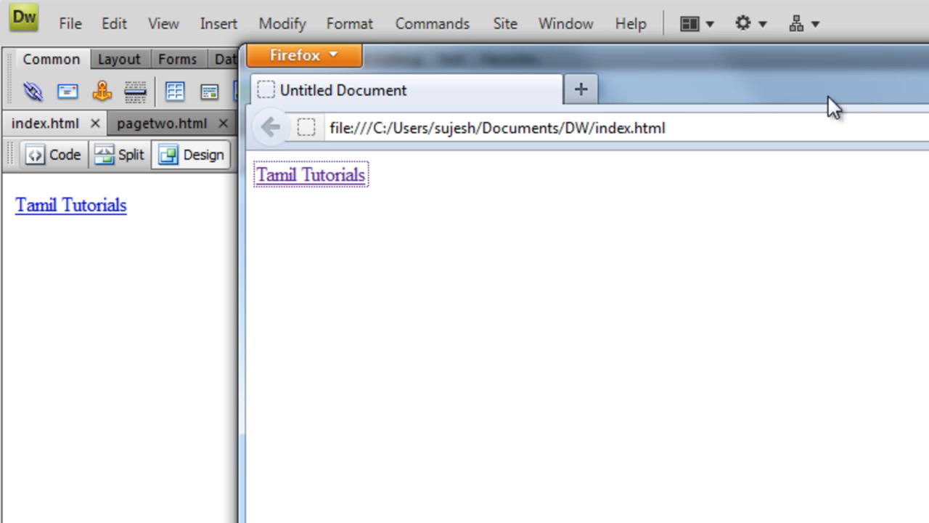
Test the Tamil Tutorials link a second time and close the onlinesmarteducation.com tab to return to the previewed page.
mouse_move(341, 187)
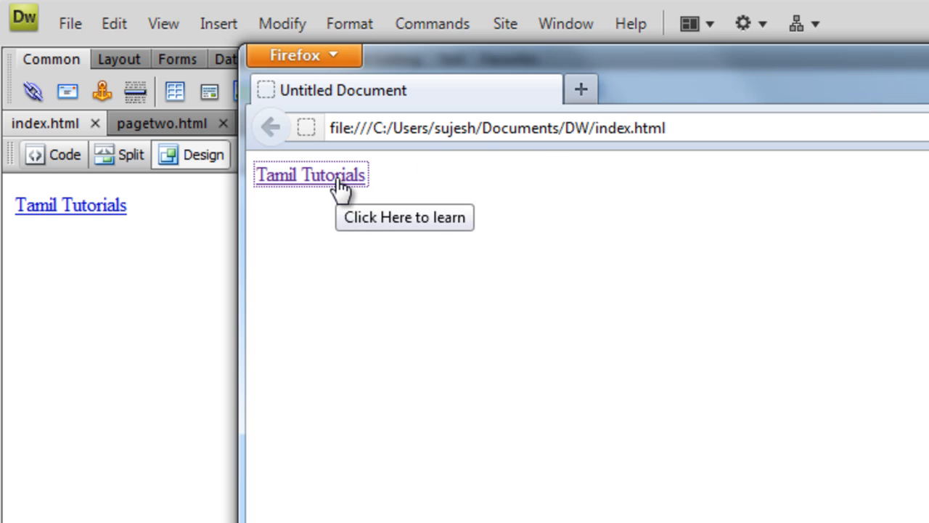
click(334, 210)
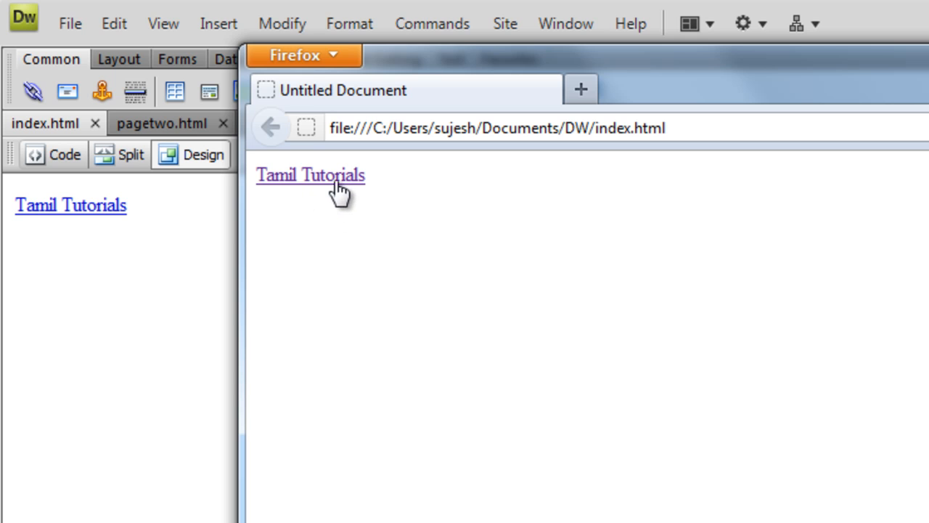
mouse_move(334, 181)
click(329, 181)
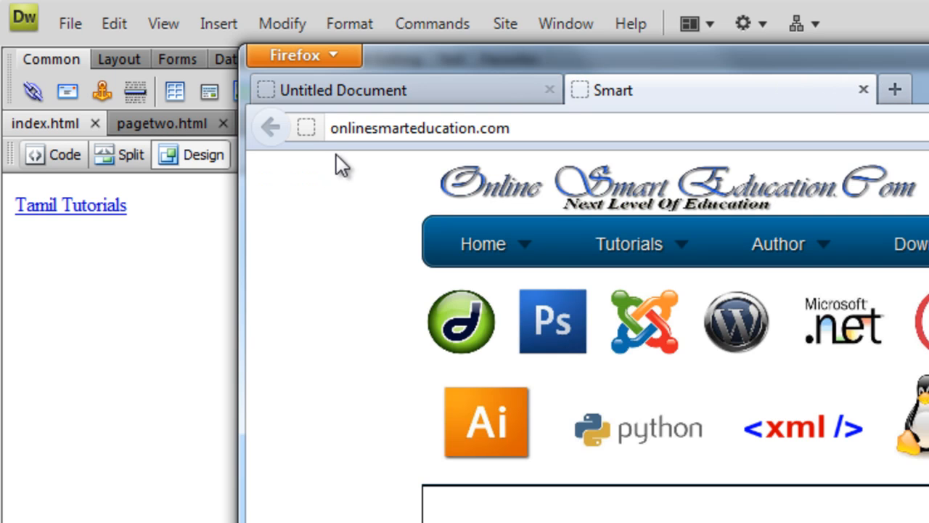
click(863, 89)
click(601, 238)
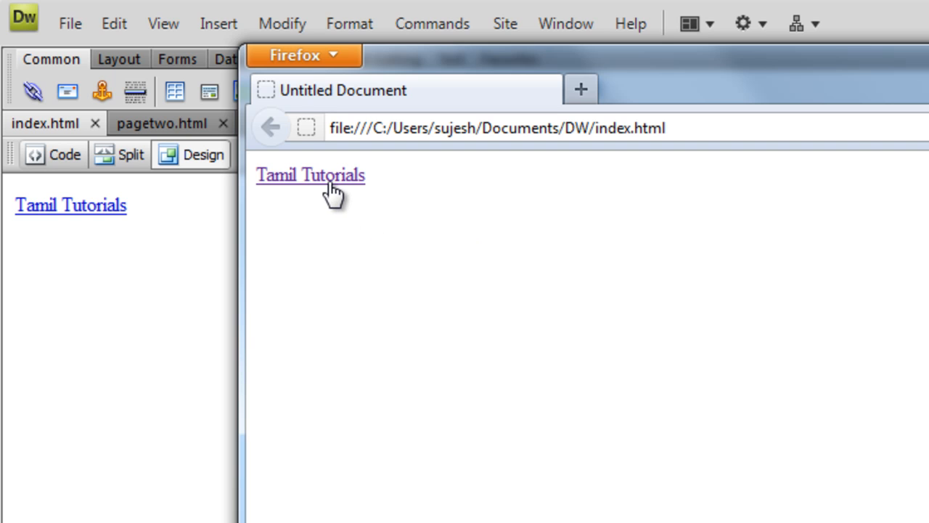
Follow the Tamil Tutorials link once more from the previewed index.html and close the resulting tab.
mouse_move(331, 186)
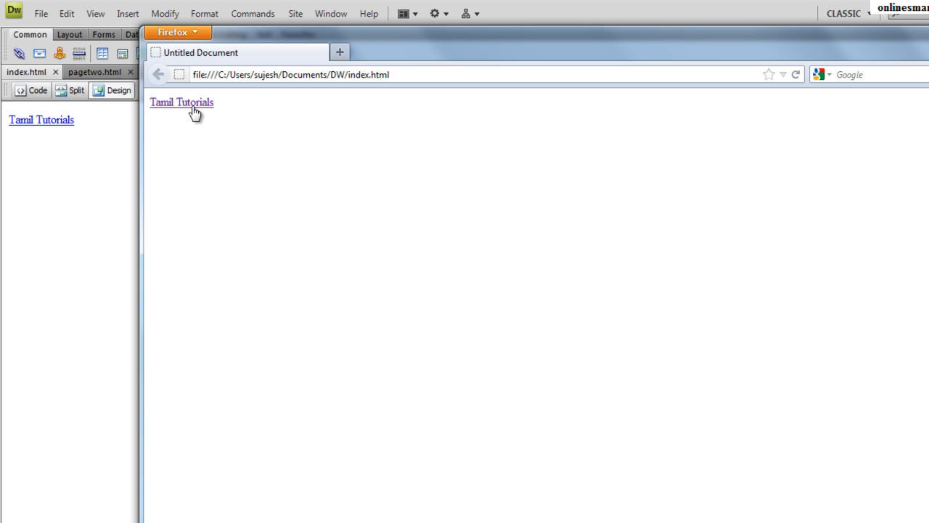
click(193, 106)
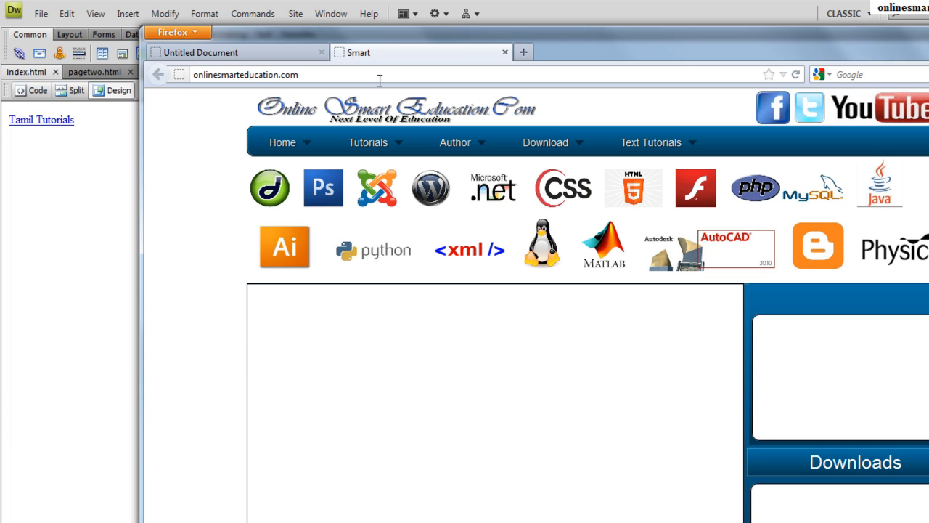
click(504, 53)
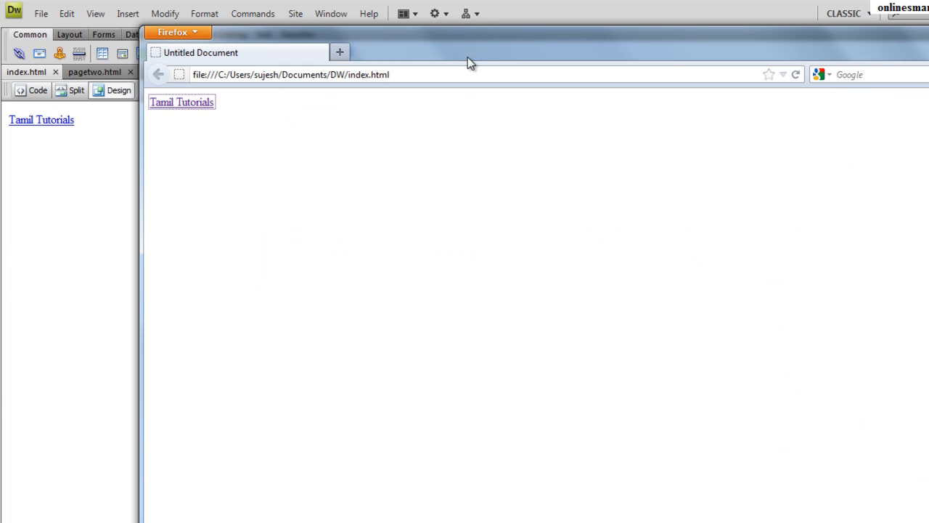
Leave the Firefox preview, preview index.html once again, and return to the page in Dreamweaver.
click(267, 116)
click(928, 32)
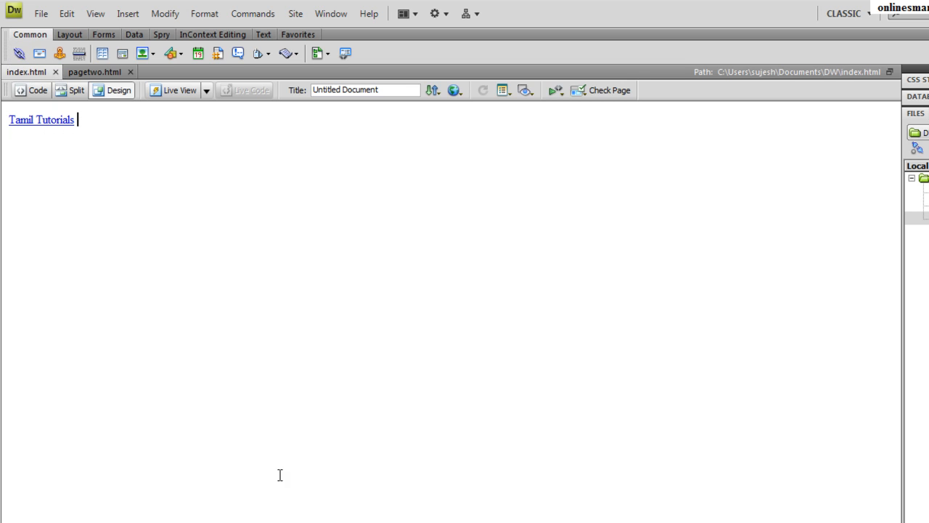
key(F12)
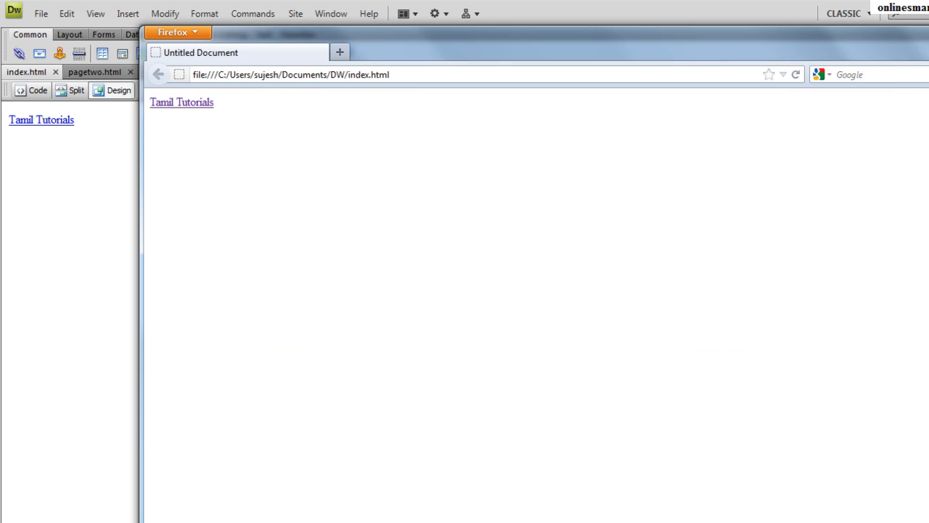
key(super+Down)
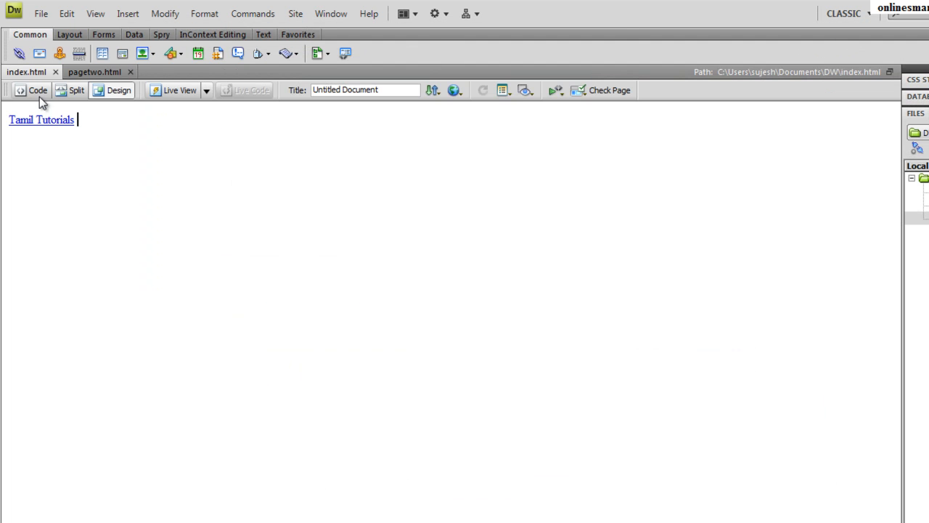